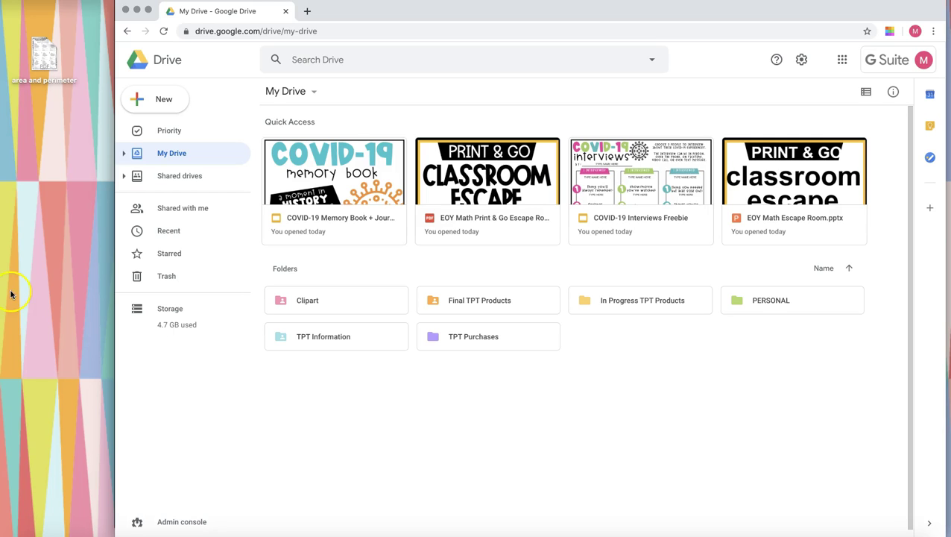
Step: Preview the area and perimeter worksheet PDF, scroll through it, and close it
left_click(47, 62)
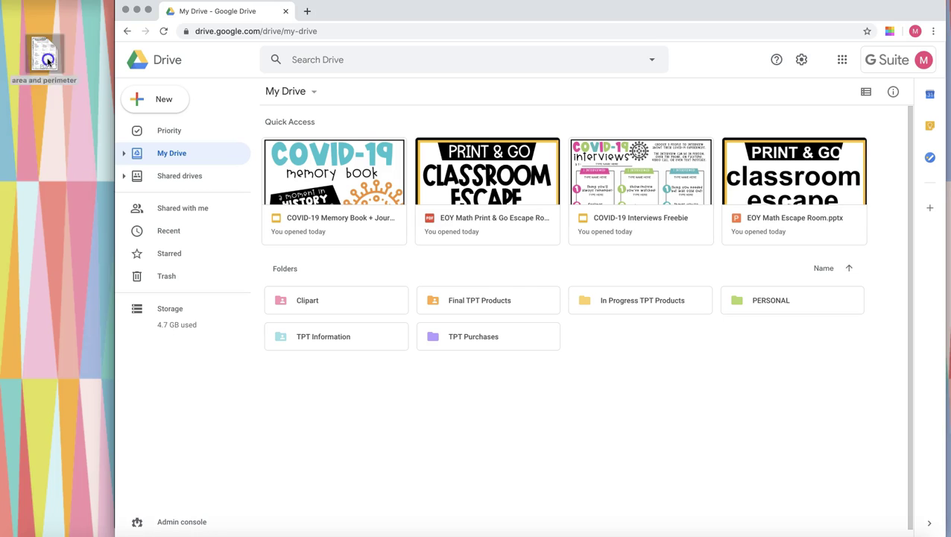
double_click(47, 62)
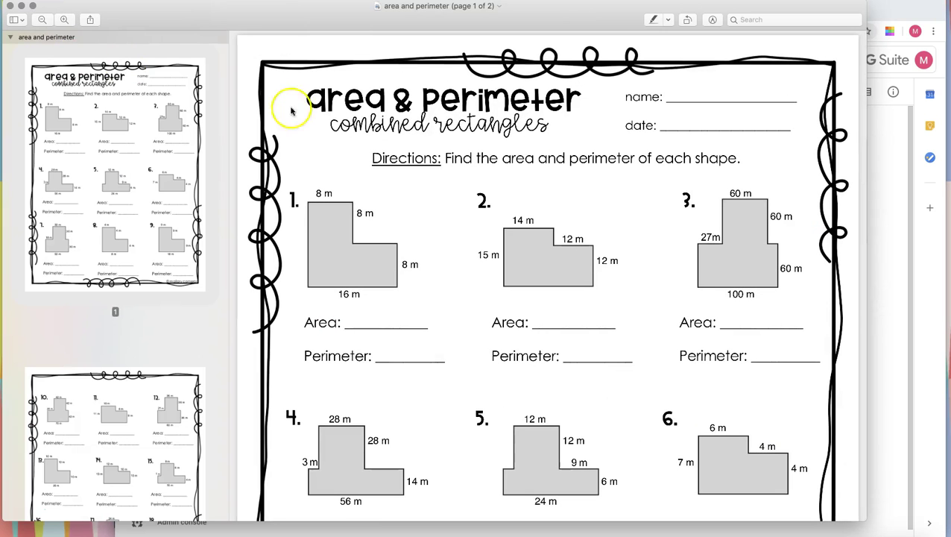
scroll(644, 208, "down", 10)
scroll(644, 210, "down", 15)
scroll(644, 210, "up", 20)
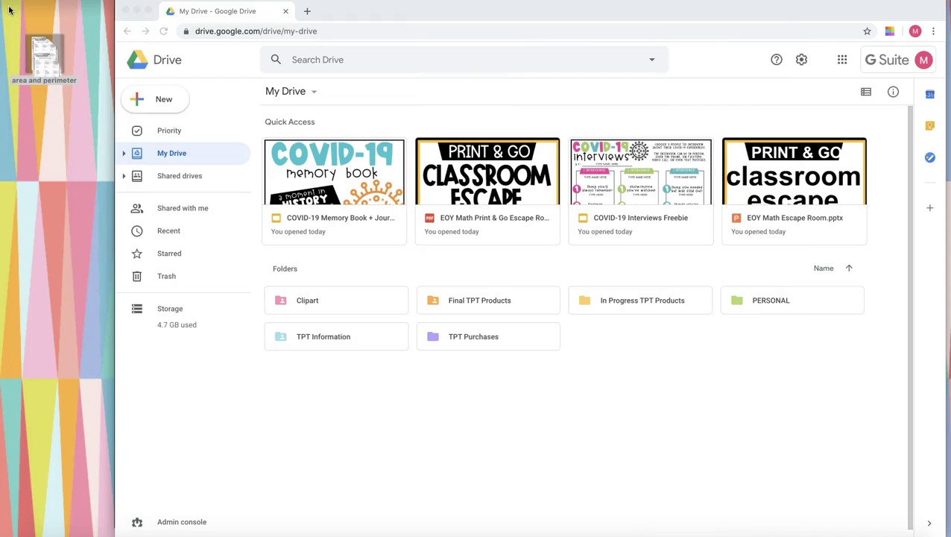
left_click(9, 6)
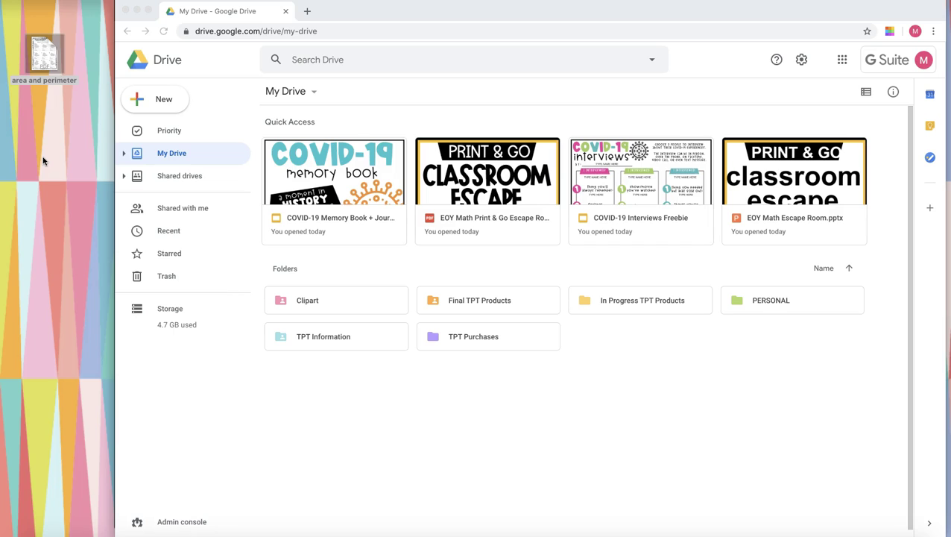
Step: Bring Chrome forward and open its Extensions page via More Tools
left_click(60, 153)
left_click(480, 399)
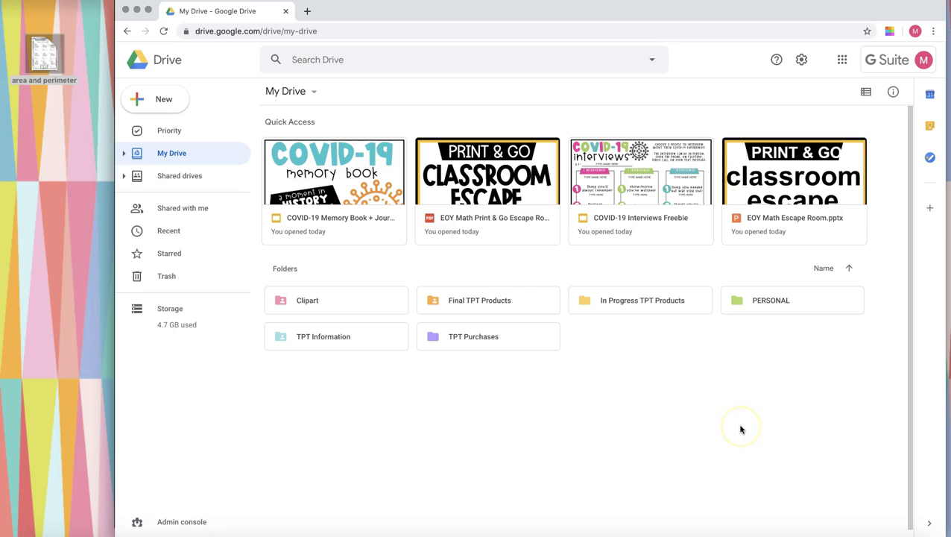
left_click(934, 33)
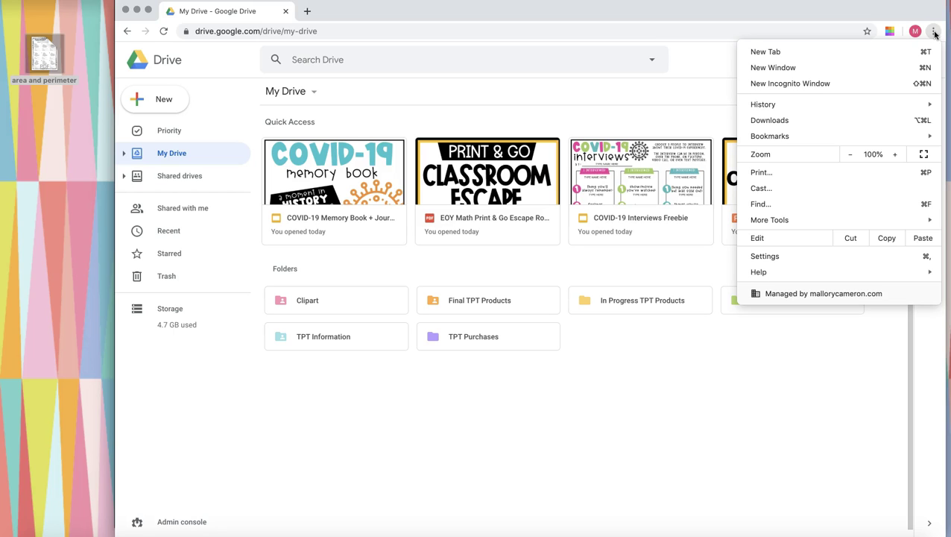
mouse_move(929, 226)
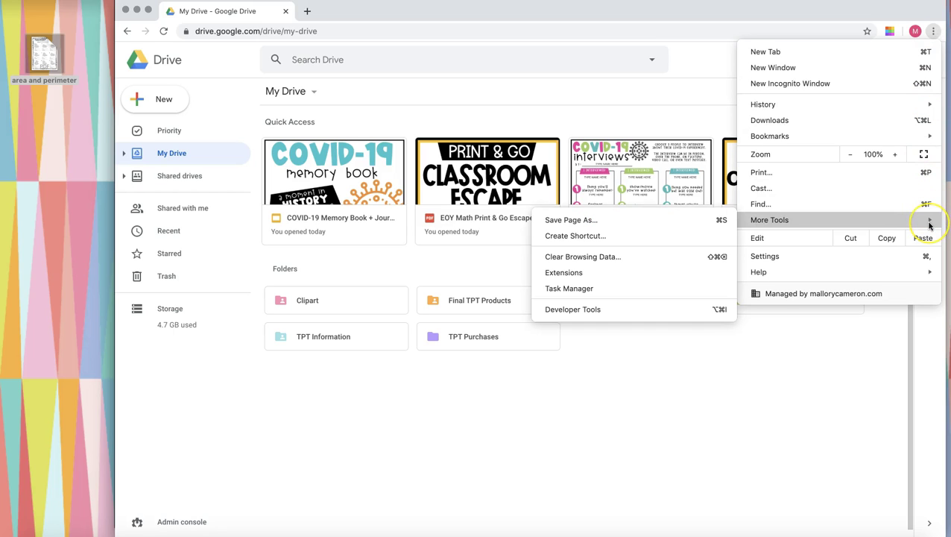
left_click(694, 274)
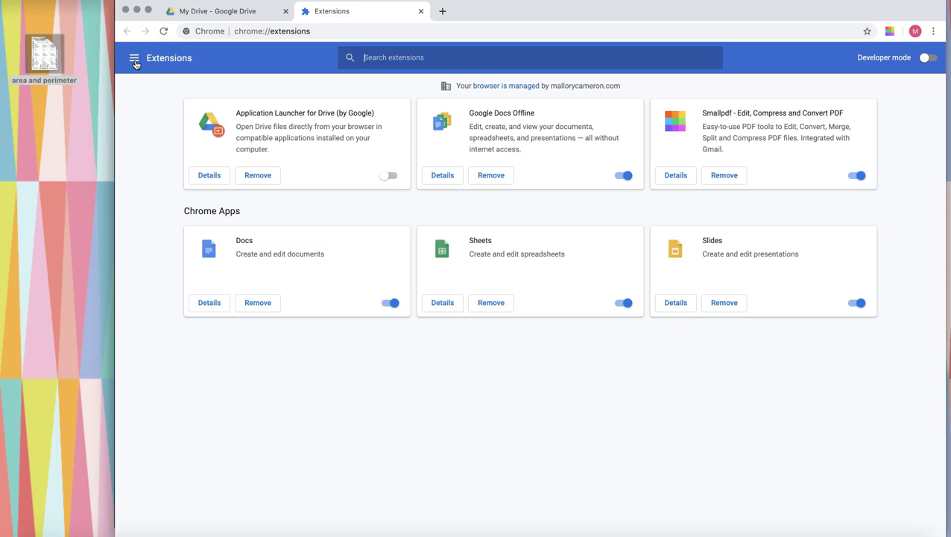
left_click(135, 59)
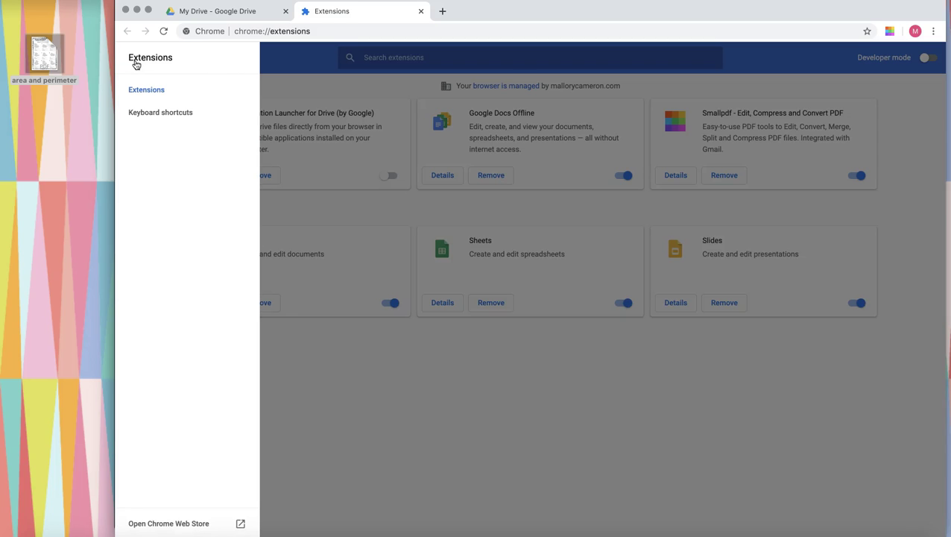
left_click(167, 522)
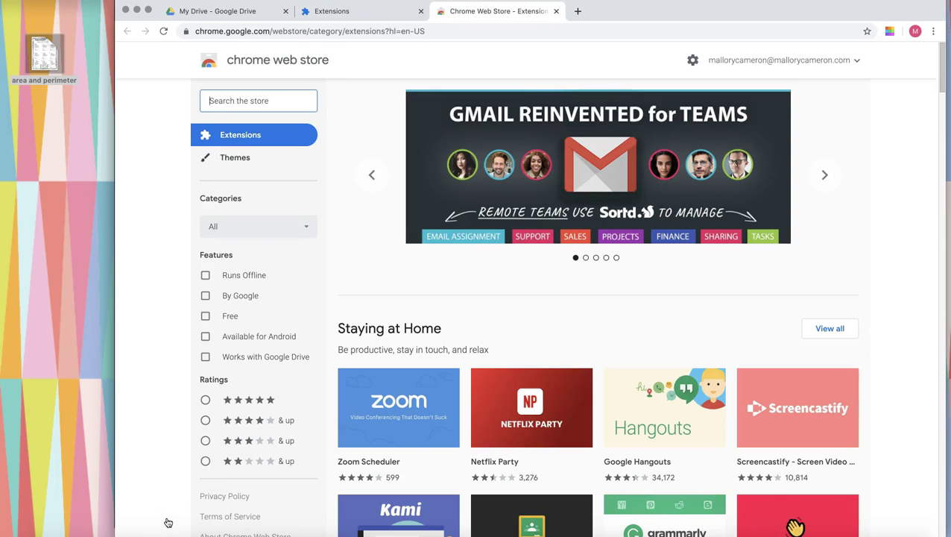
type("smallpdf")
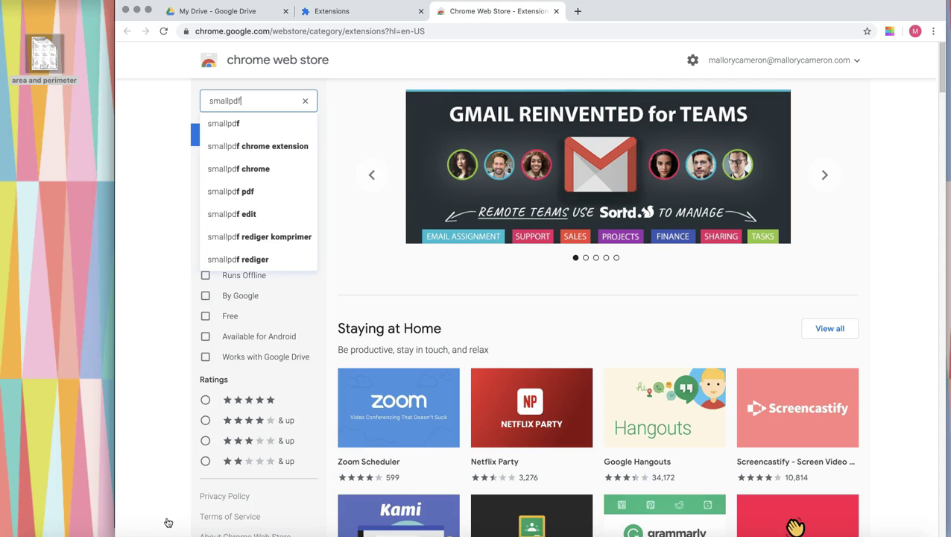
key("Return")
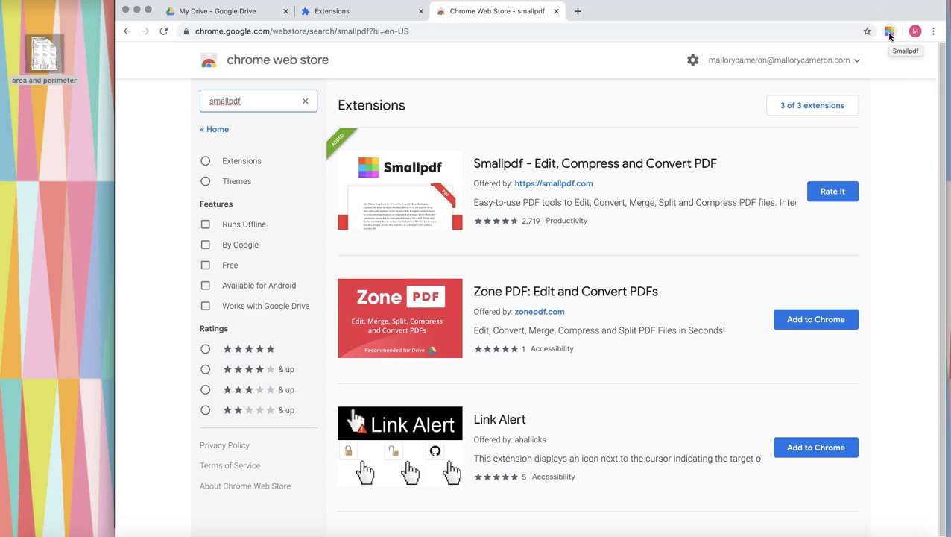
left_click(557, 11)
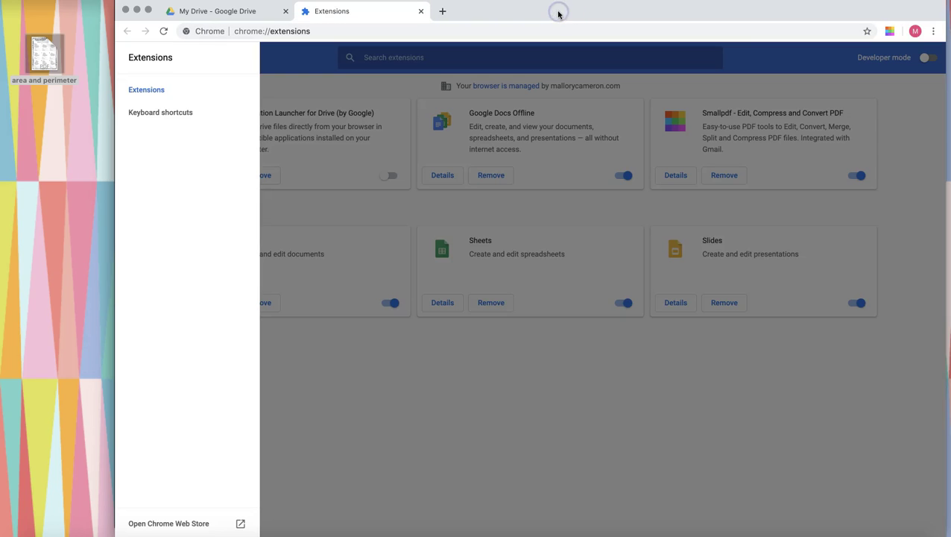
Step: Close the Extensions tab and open Smallpdf's PDF to JPG converter
left_click(420, 11)
left_click(891, 31)
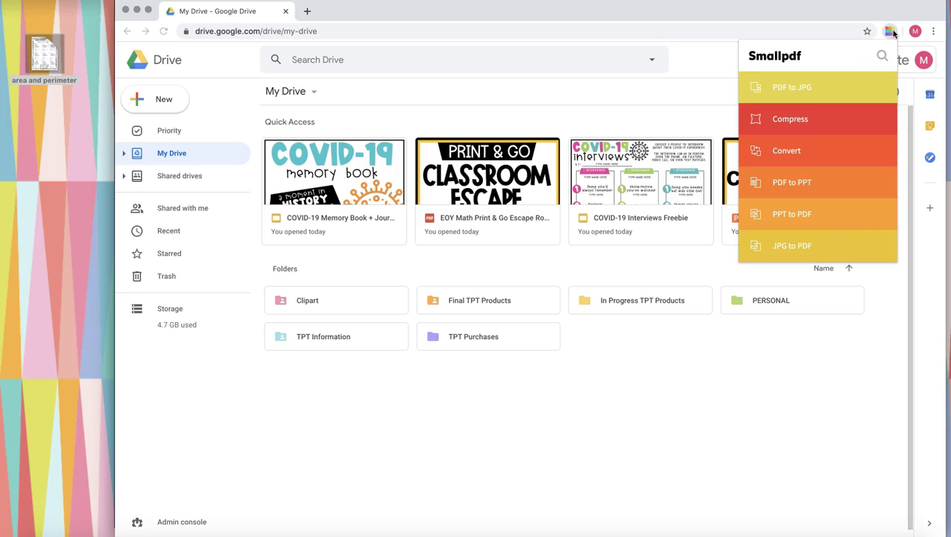
left_click(845, 97)
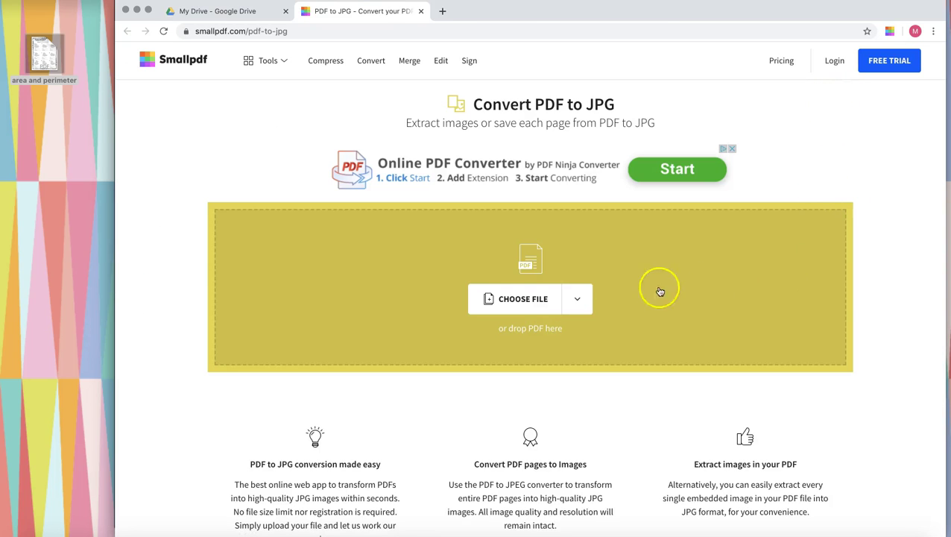
Step: Drop area and perimeter.pdf from the desktop into the converter and choose Convert entire pages
left_click(579, 299)
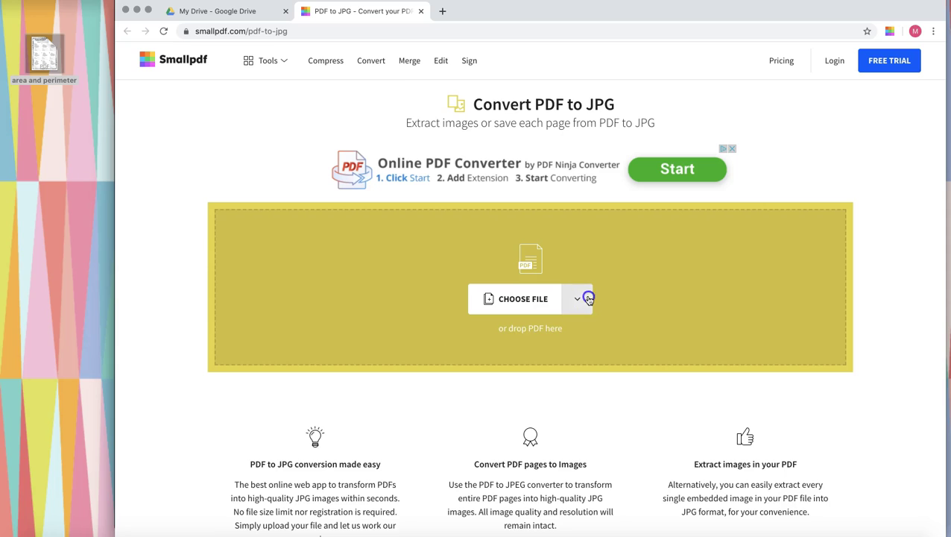
left_click_drag(589, 300, 566, 338)
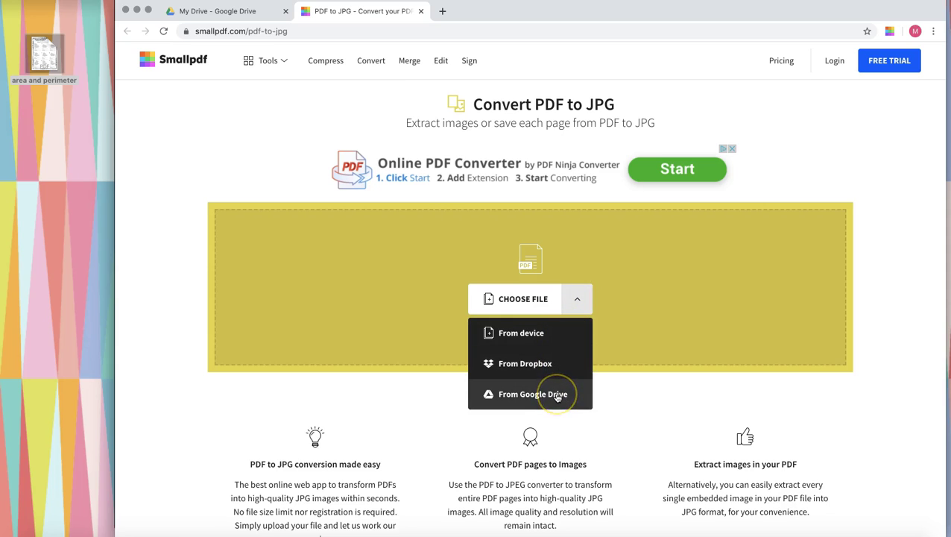
left_click_drag(87, 79, 345, 308)
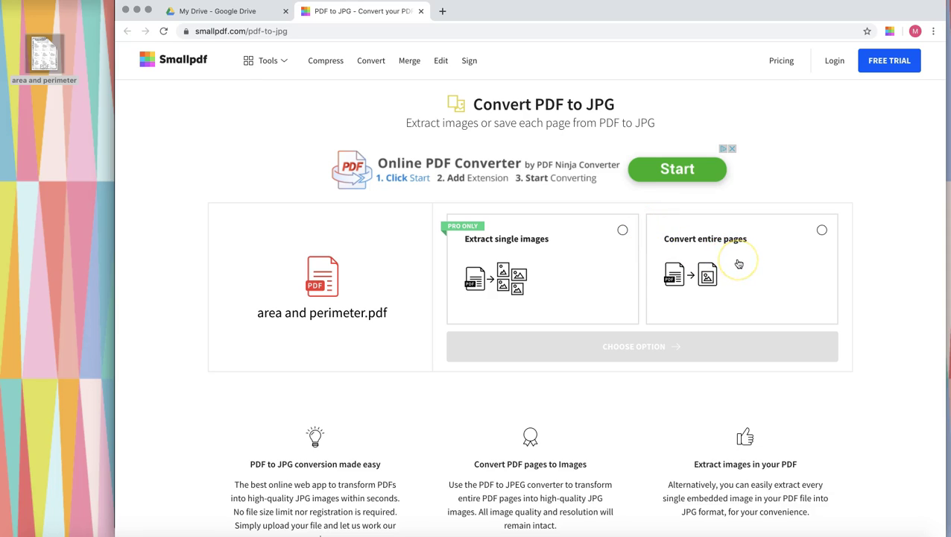
left_click(708, 262)
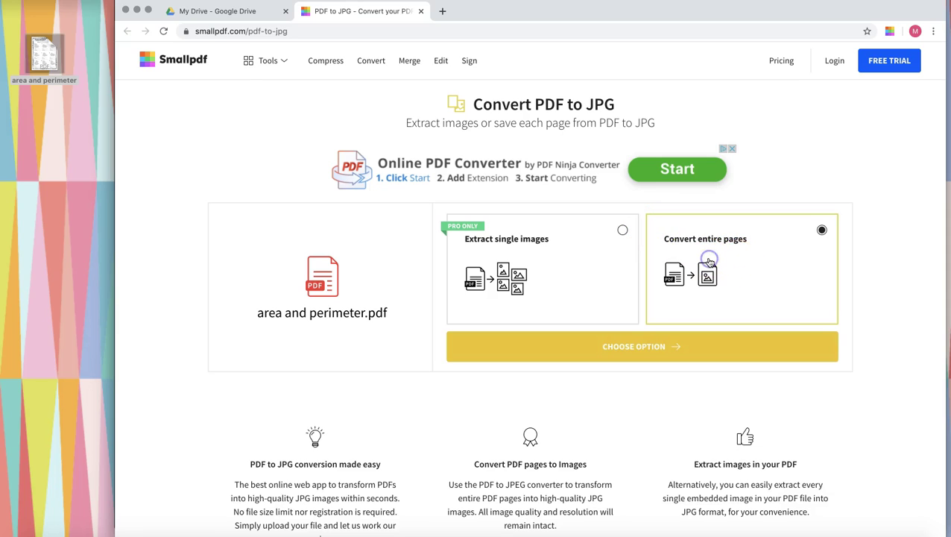
left_click(638, 408)
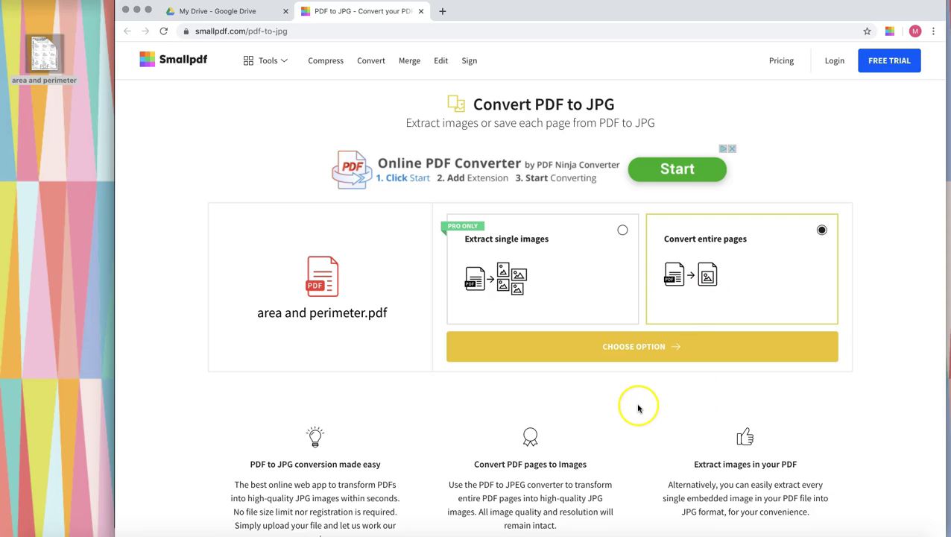
Step: Convert the pages to JPG, download the 'area and perimeter-images' zip and extract it to the desktop
left_click(627, 348)
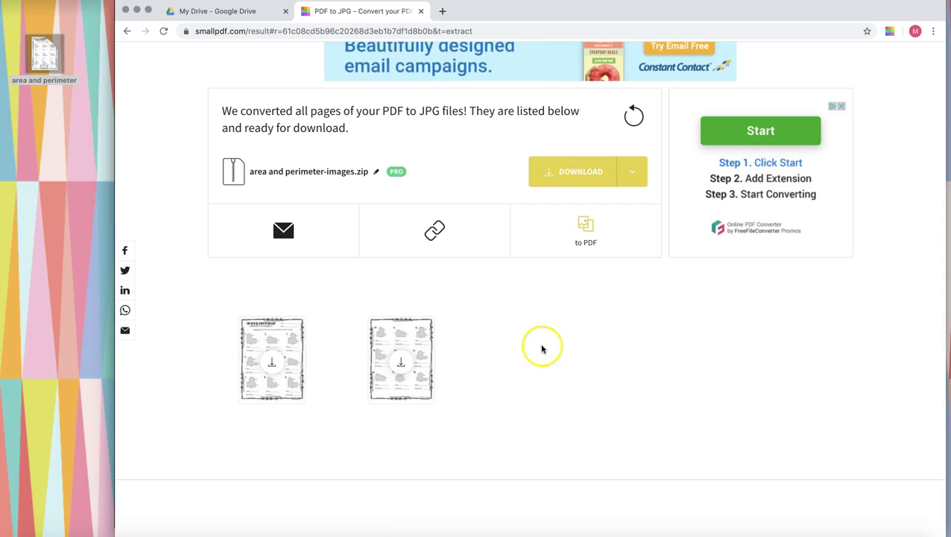
left_click(564, 186)
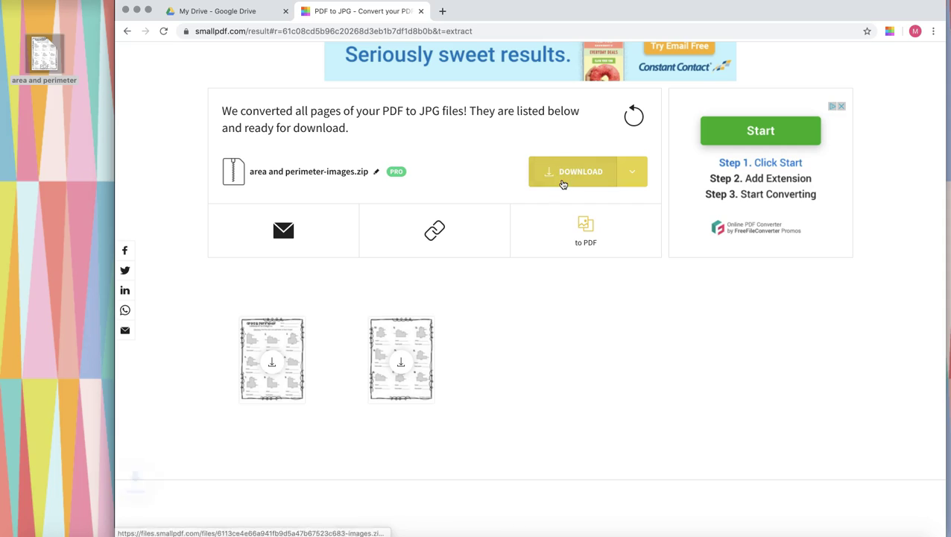
left_click(305, 359)
left_click(153, 524)
left_click_drag(67, 435, 67, 435)
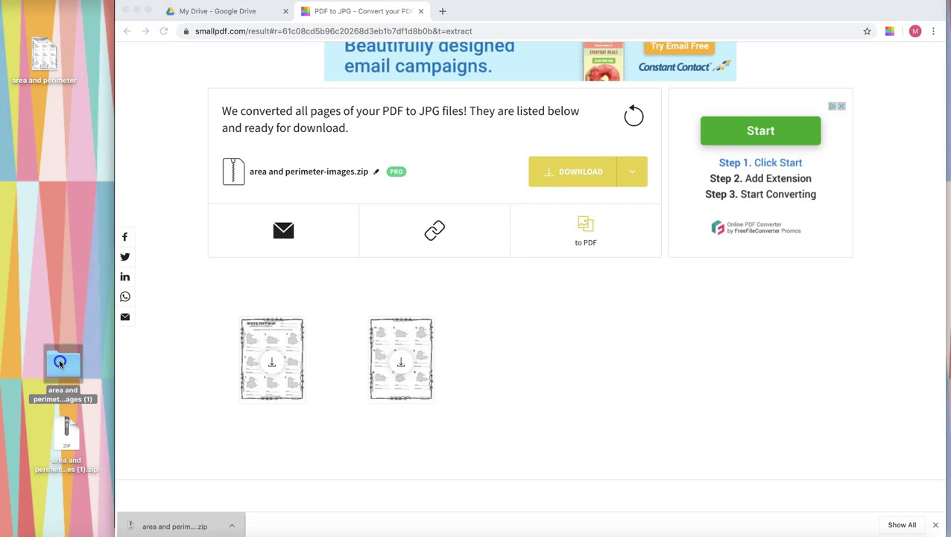
double_click(60, 363)
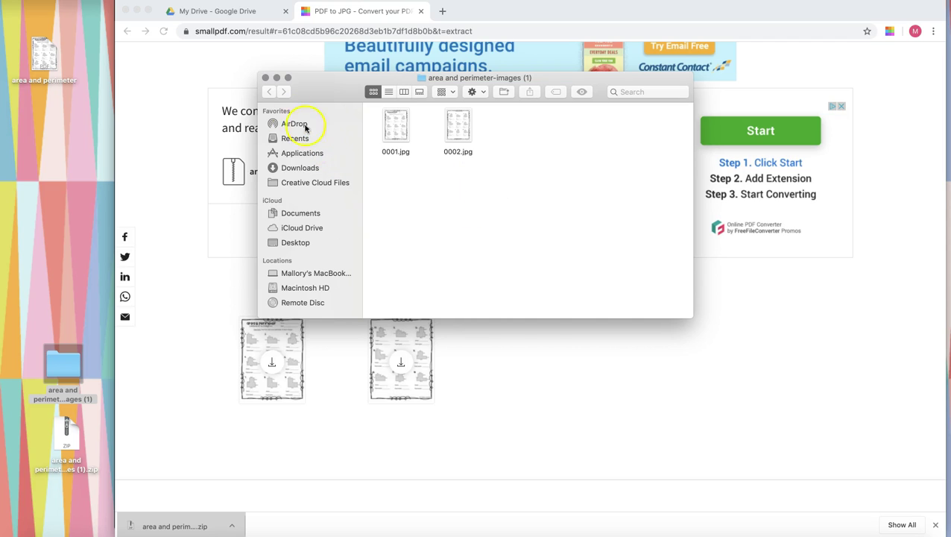
left_click(266, 78)
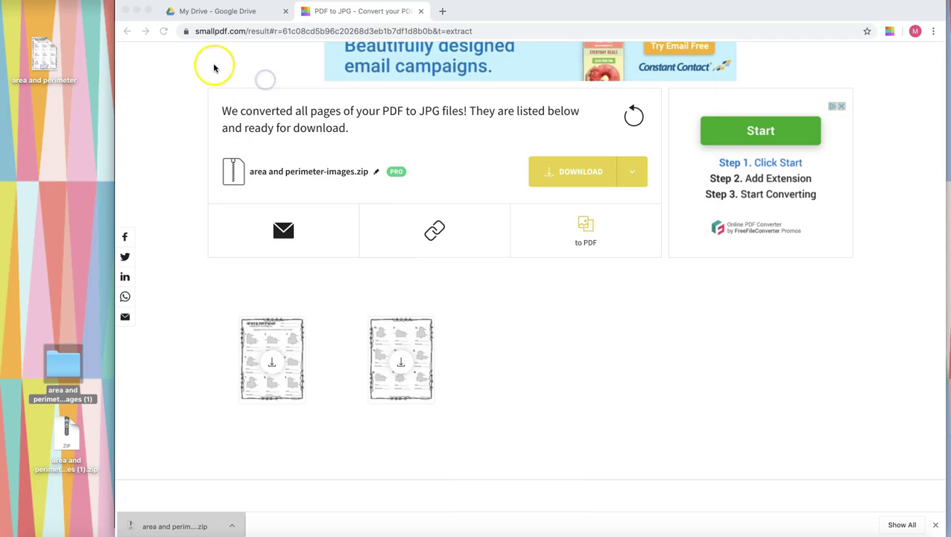
Step: From My Drive, create a new Google Slides presentation with New > Google Slides
left_click(220, 12)
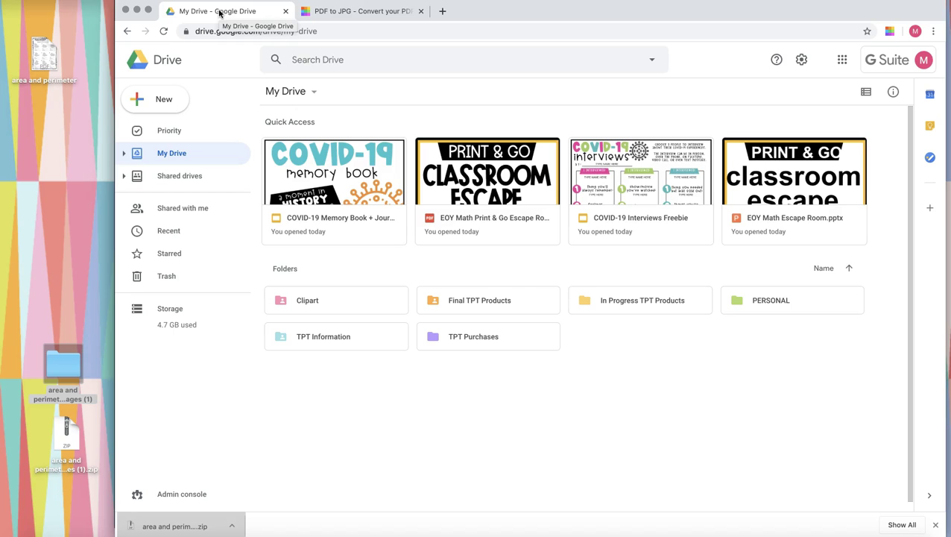
left_click(161, 99)
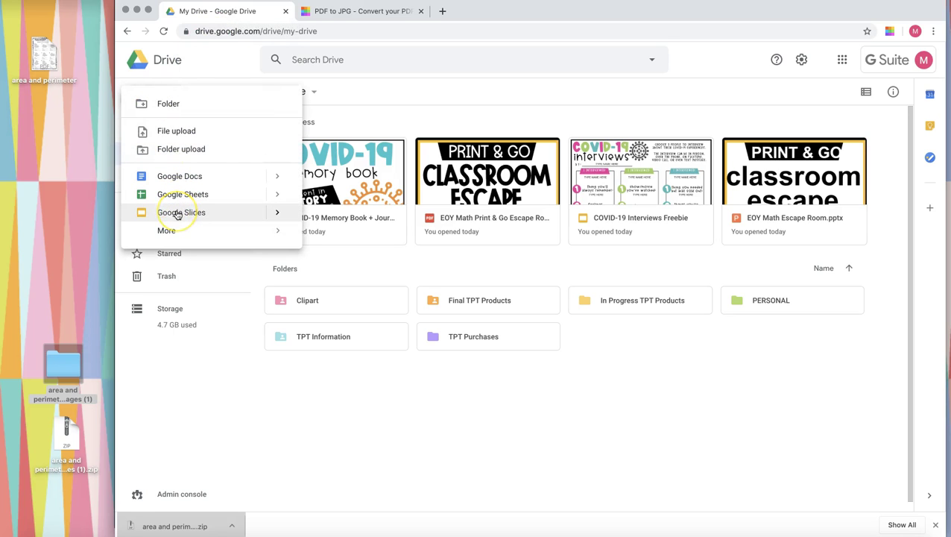
left_click(178, 214)
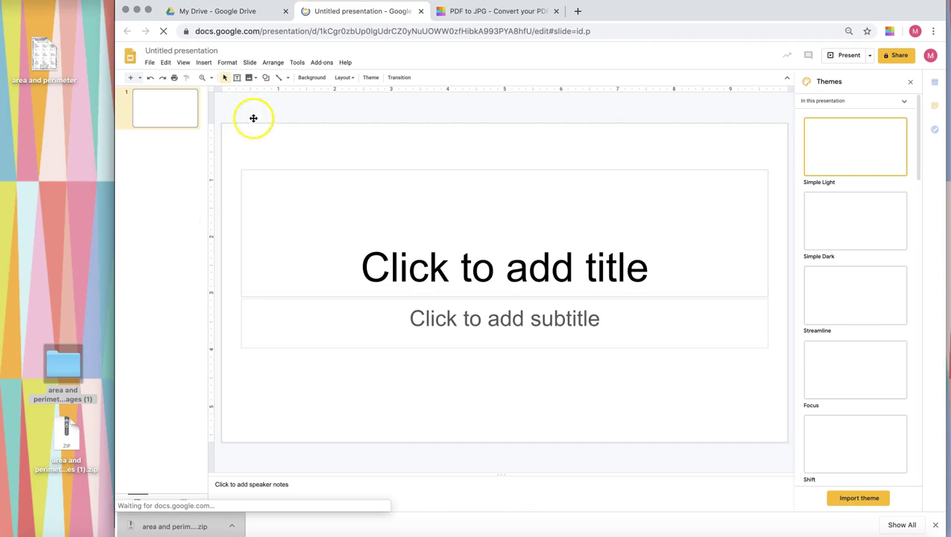
Step: Close the Themes panel and delete slide 1's title and subtitle placeholders
left_click(910, 84)
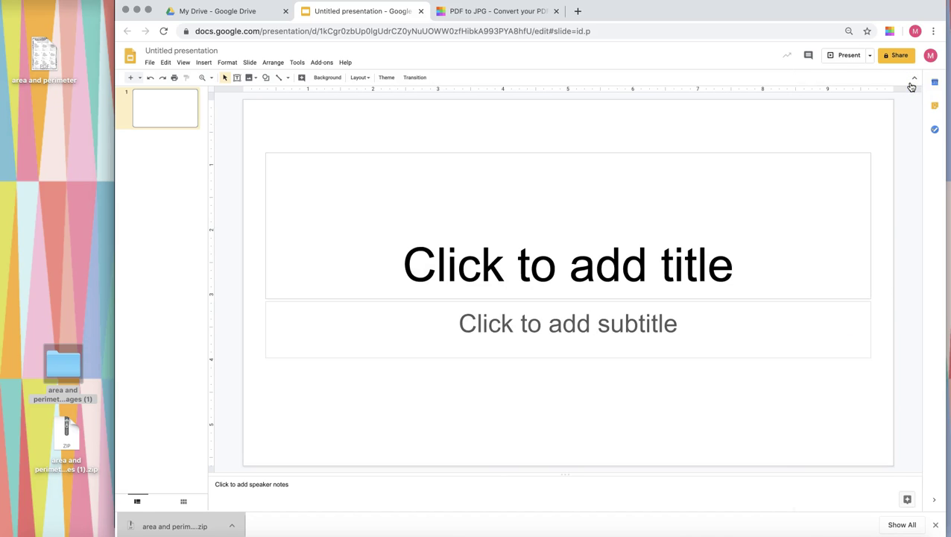
left_click_drag(894, 129, 244, 394)
key("Delete")
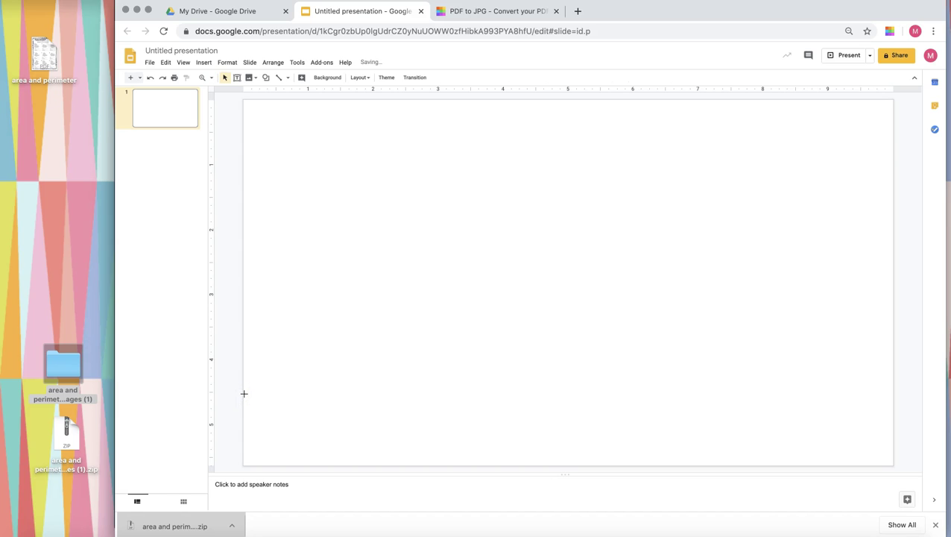
left_click(151, 62)
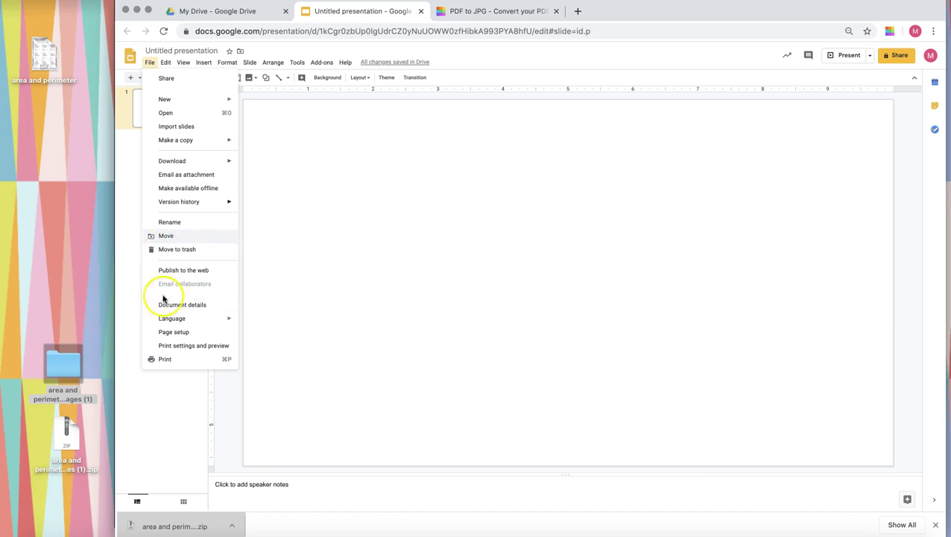
Step: In Page setup, apply a Custom size of 8.5 by 11 inches
left_click(167, 333)
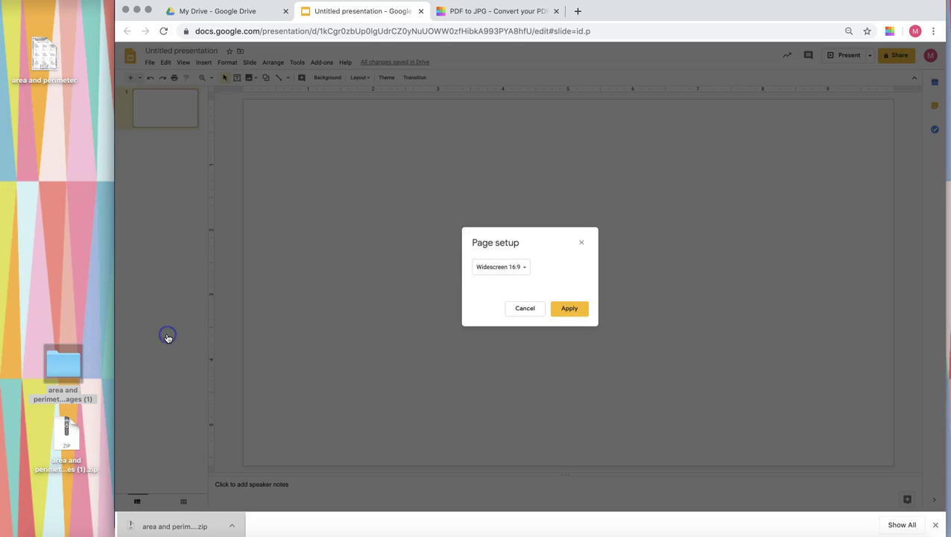
left_click(500, 273)
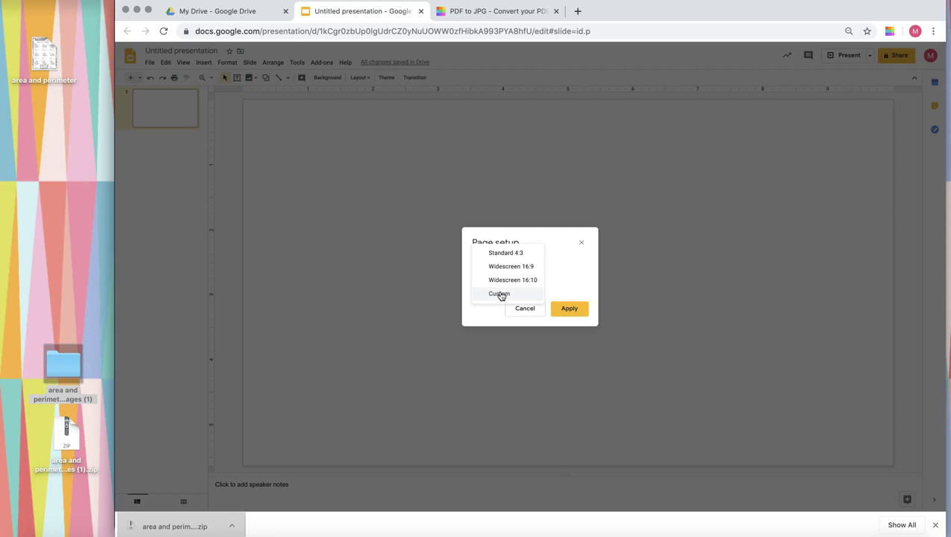
left_click(501, 294)
left_click_drag(489, 290, 456, 288)
type("8.5")
key("Tab")
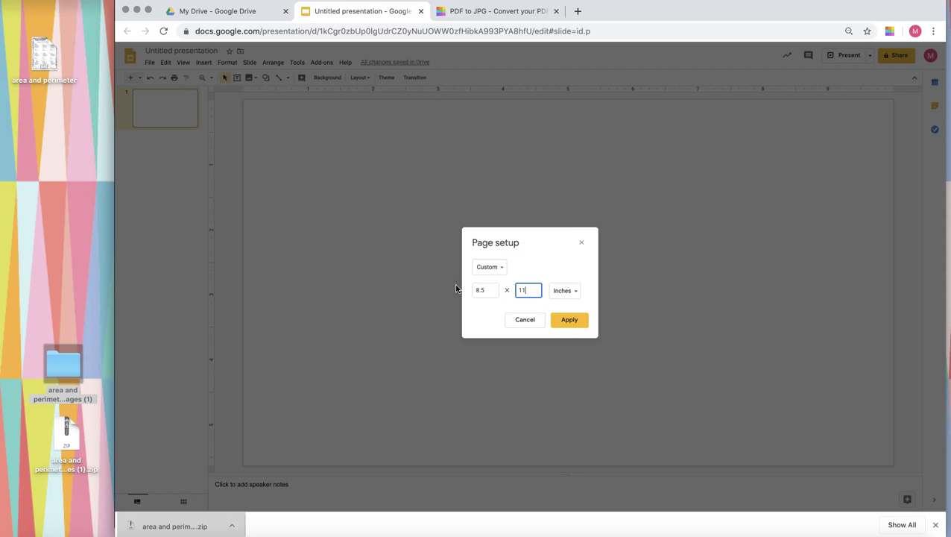
type("11")
left_click(570, 319)
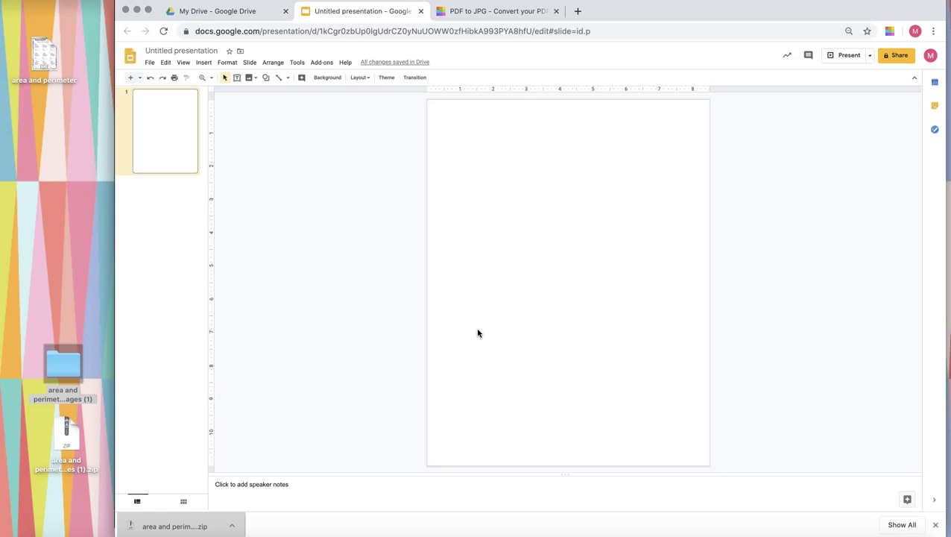
left_click(496, 253)
left_click(327, 78)
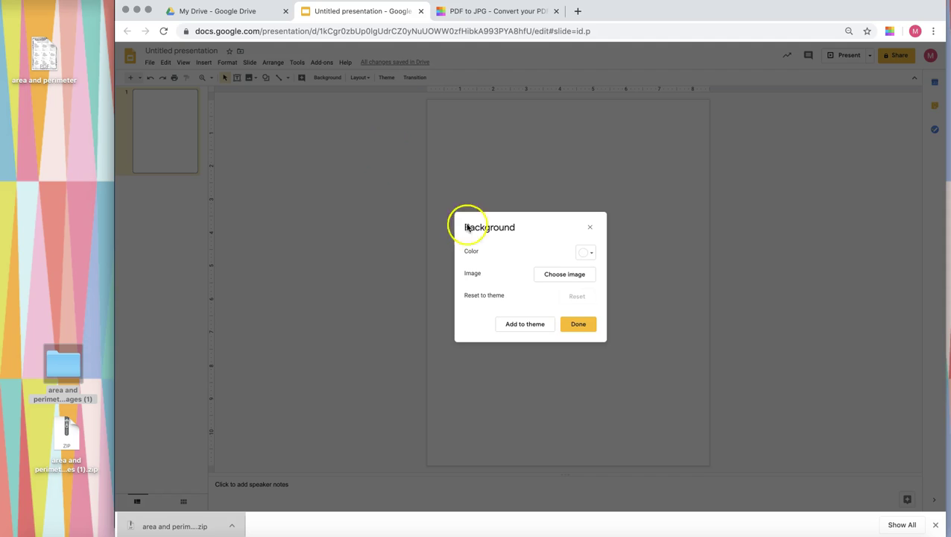
left_click(590, 228)
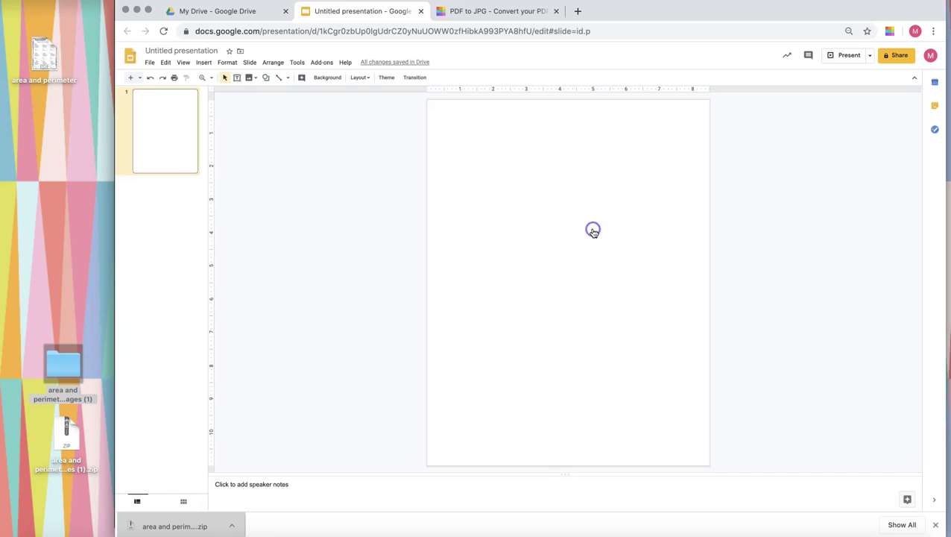
left_click(328, 66)
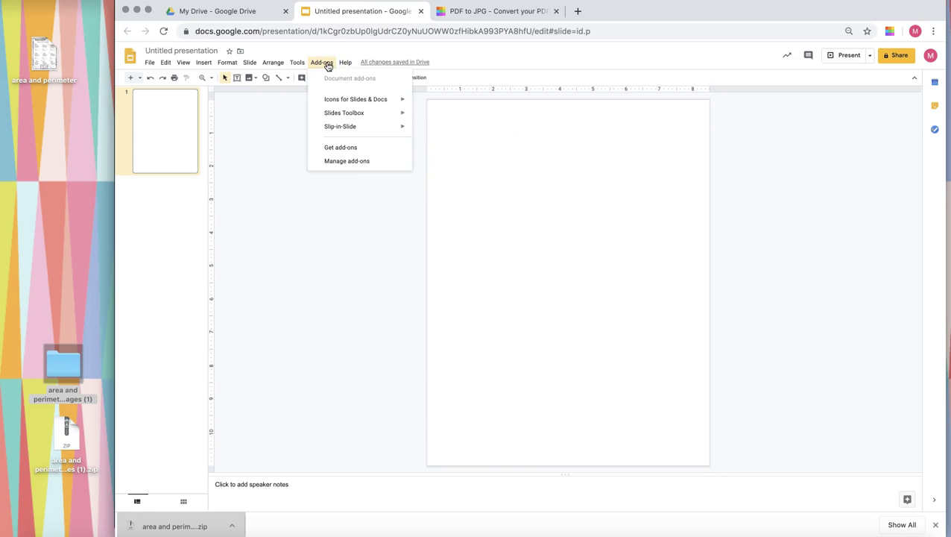
left_click(331, 149)
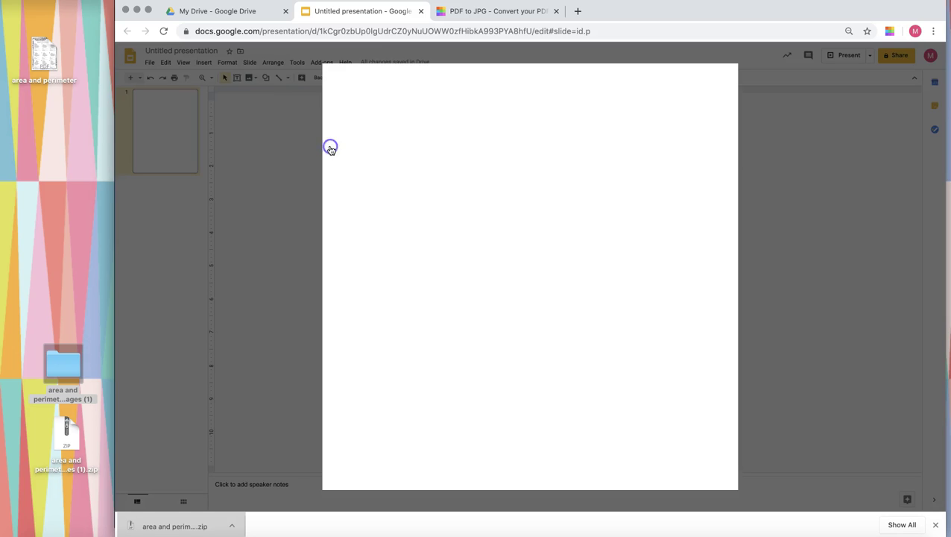
left_click(536, 80)
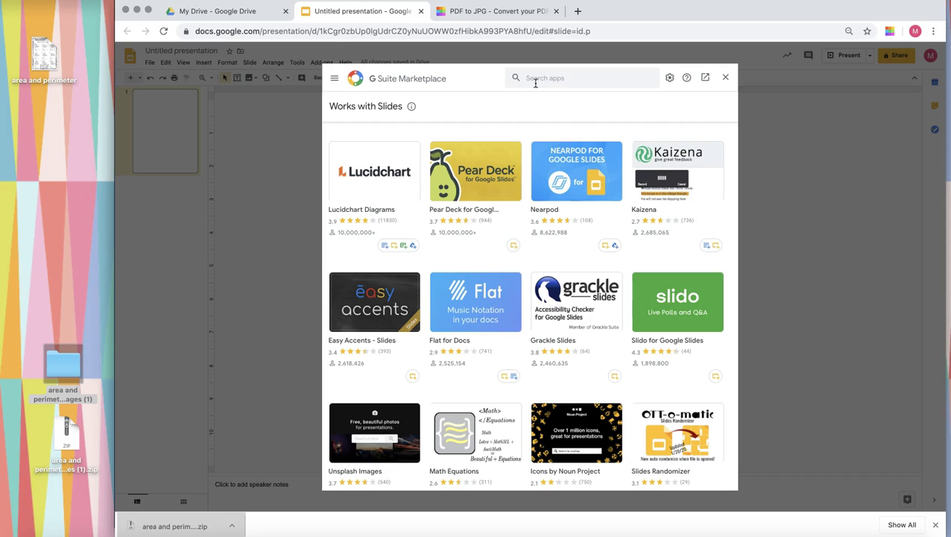
type("slide")
left_click(546, 119)
left_click(552, 143)
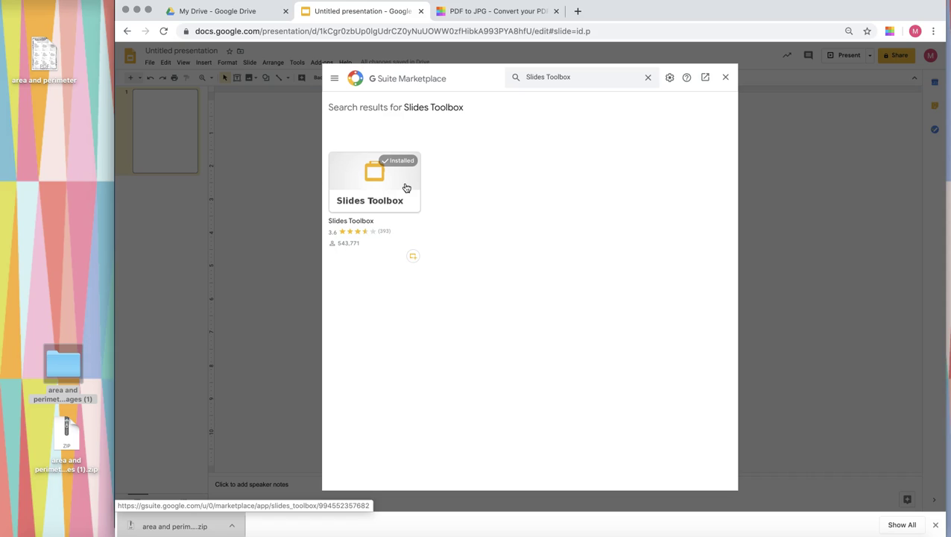
left_click(726, 77)
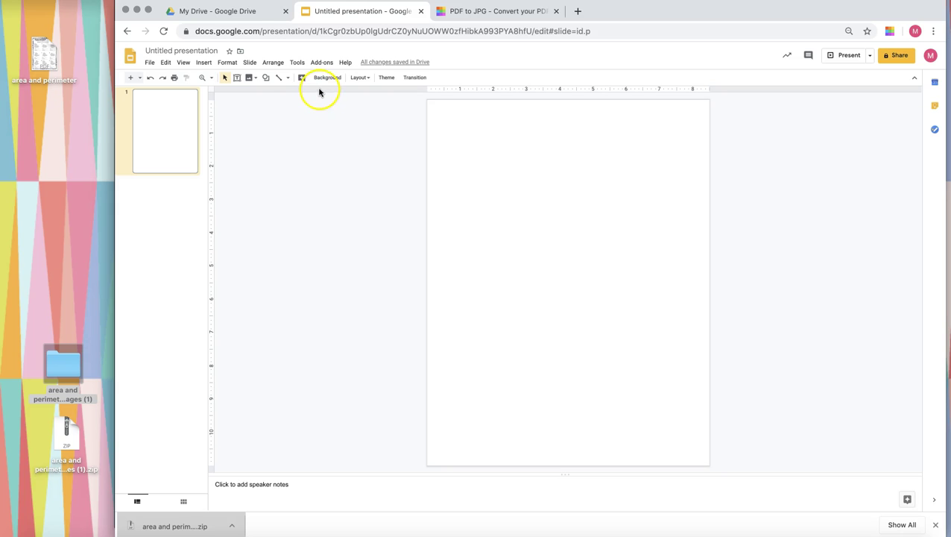
Step: Open Slides Toolbox from Add-ons, show Import Tools, and pick Create slides from images
left_click(322, 62)
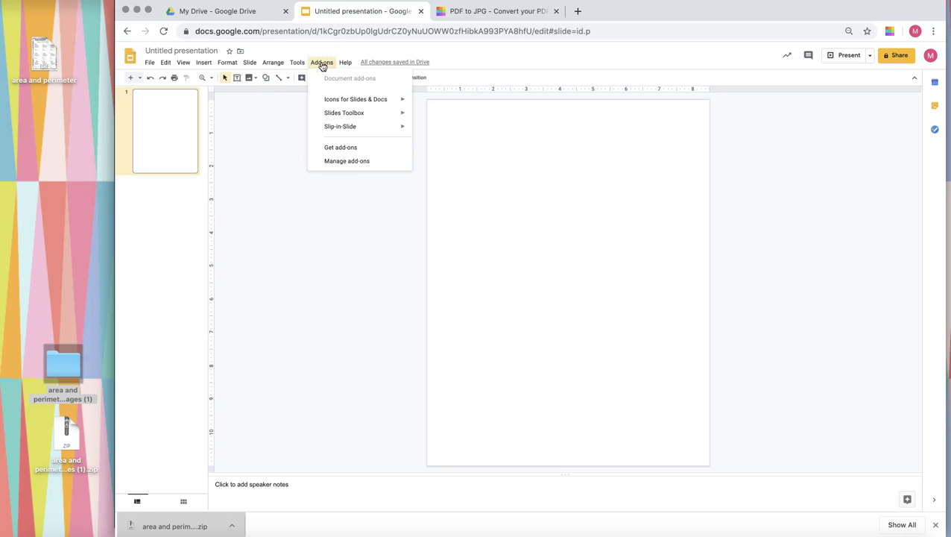
mouse_move(328, 119)
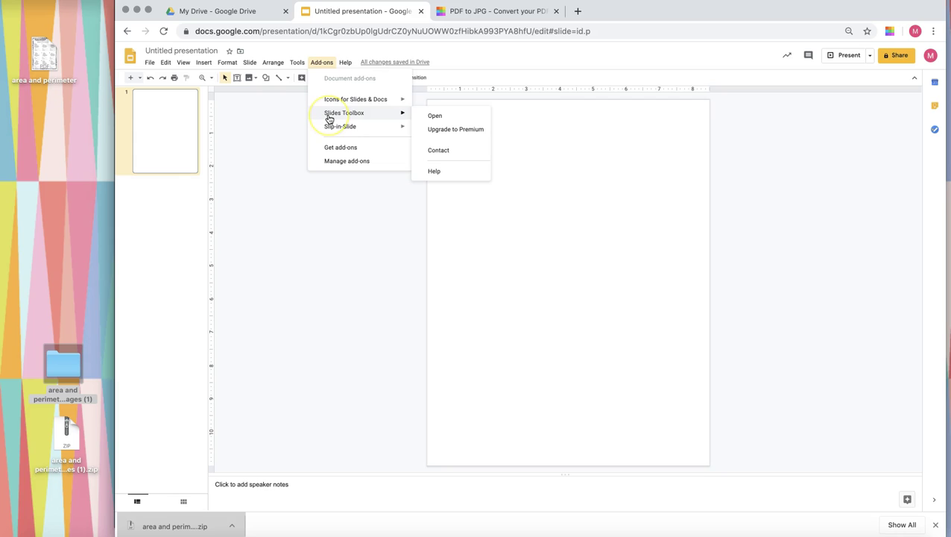
left_click(426, 116)
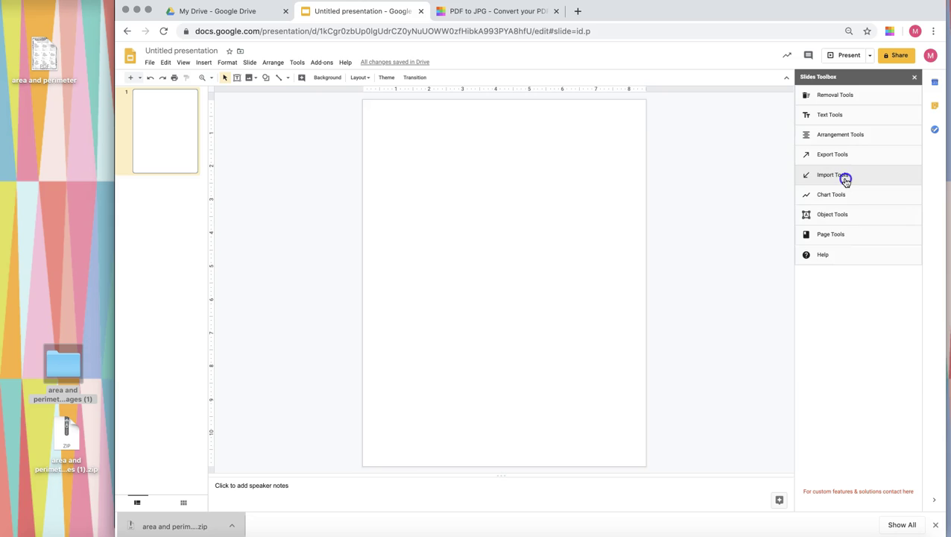
left_click(845, 178)
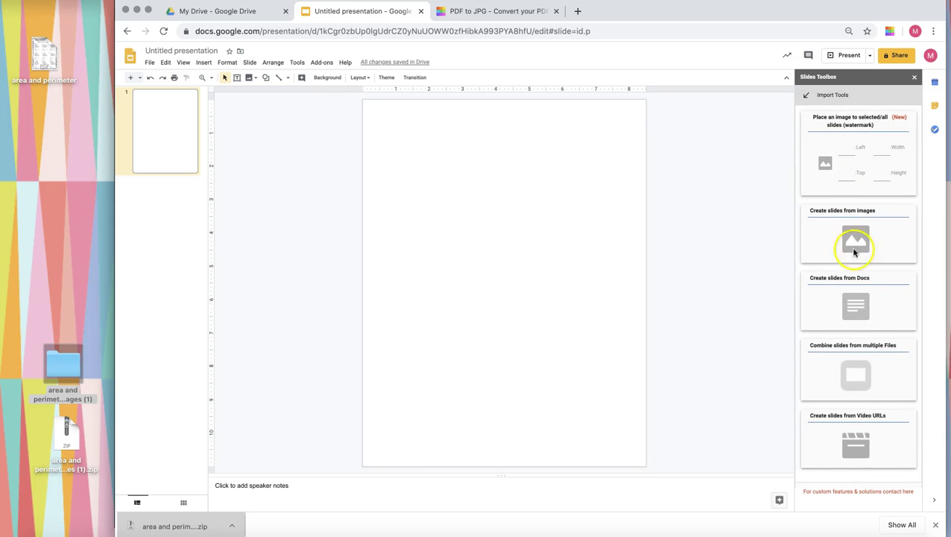
scroll(856, 321, "down", 2)
scroll(857, 321, "up", 3)
scroll(856, 323, "down", 1)
left_click(857, 287)
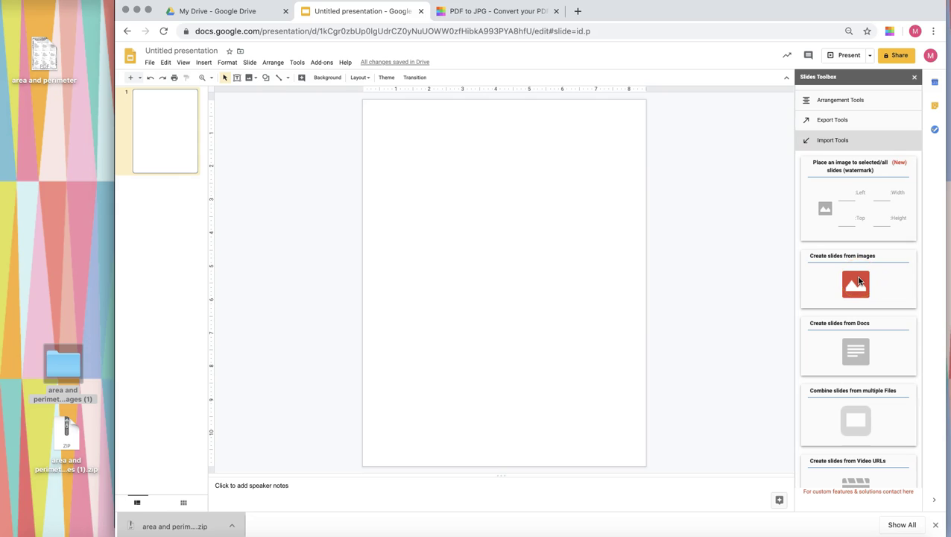
Step: Keep Single image, tick Set as Page background, and continue to the image picker
left_click(859, 280)
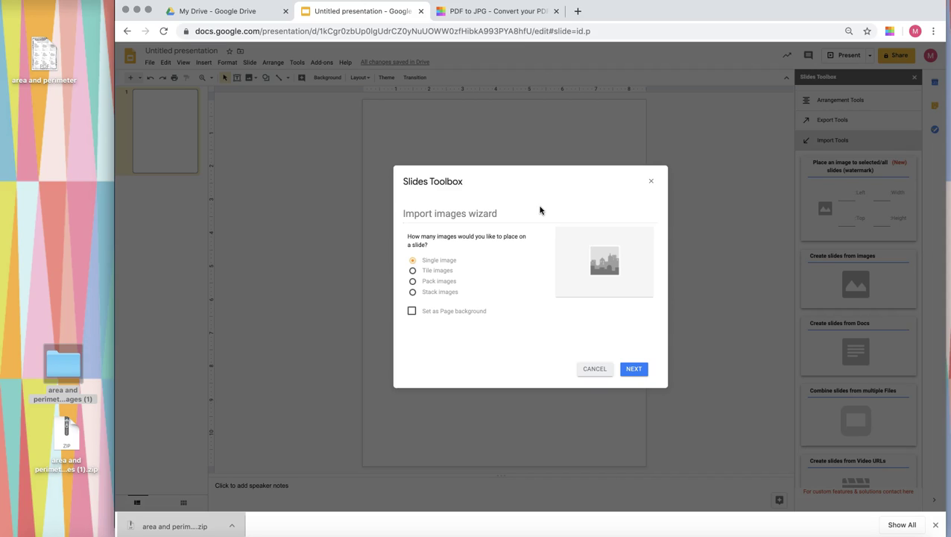
left_click(513, 216)
left_click(413, 312)
left_click(632, 368)
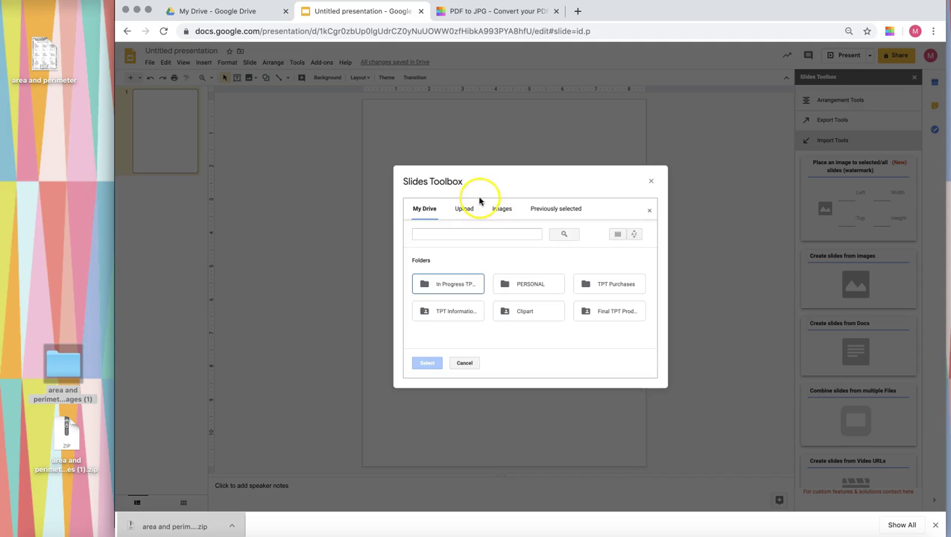
Step: Upload 0001.jpg and 0002.jpg from the desktop worksheet images folder
left_click(461, 211)
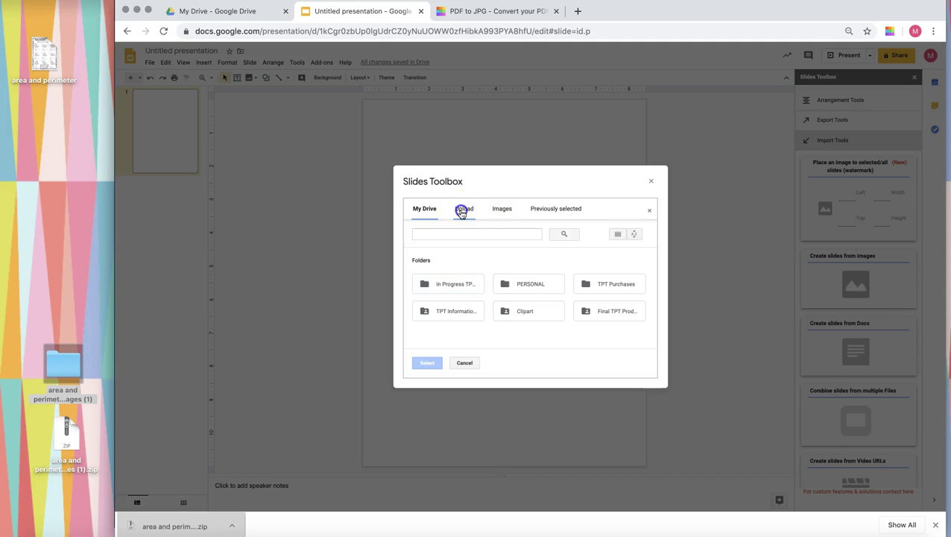
left_click(64, 362)
double_click(64, 362)
left_click_drag(521, 153, 500, 332)
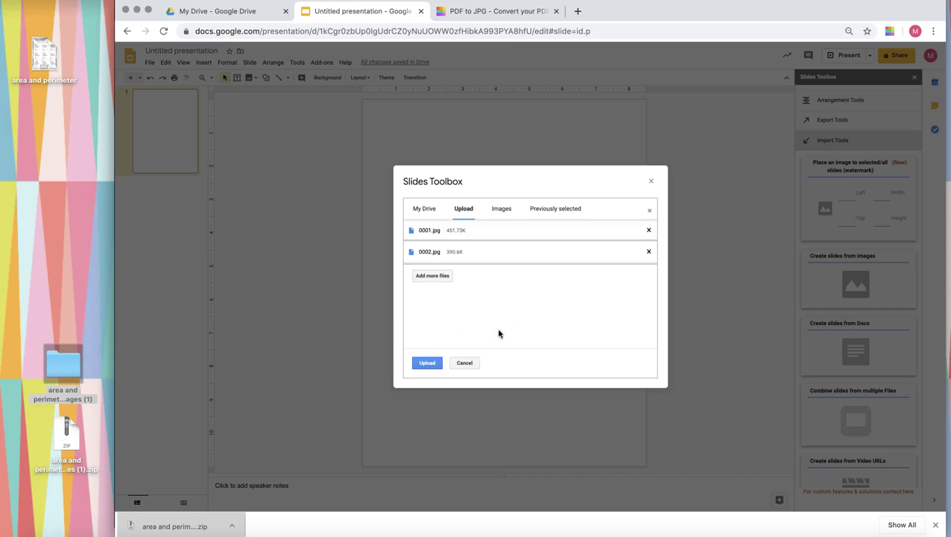
left_click(428, 362)
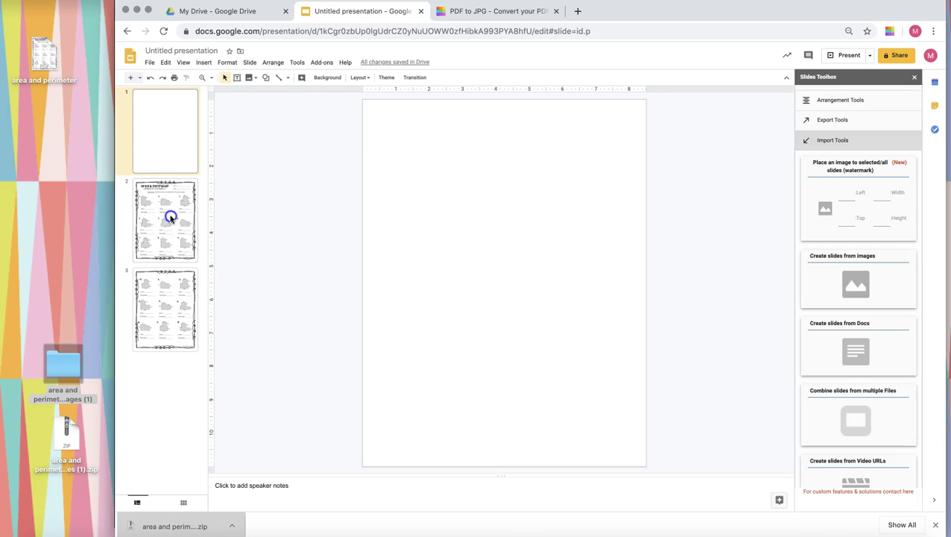
Step: Try dragging both worksheet JPGs from the folder onto the blank slide, then return them
left_click(170, 217)
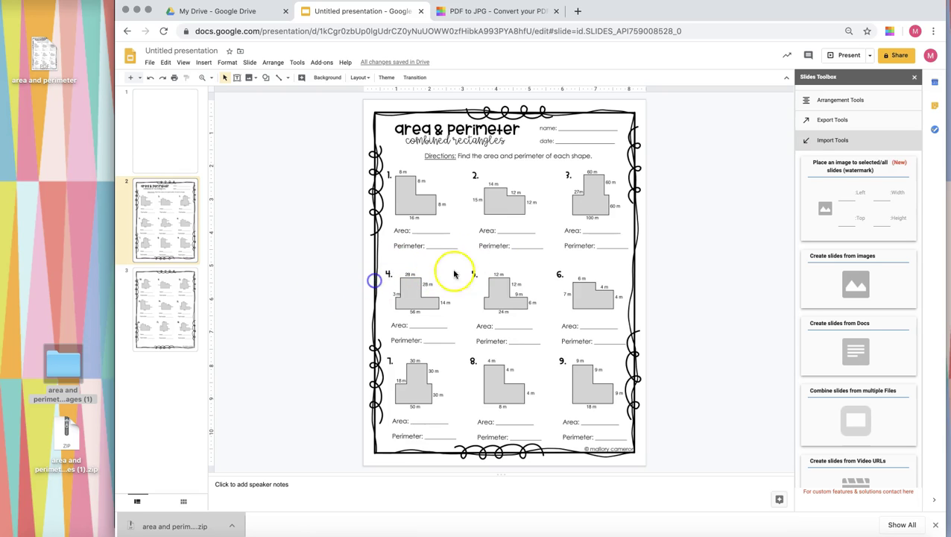
left_click(153, 121)
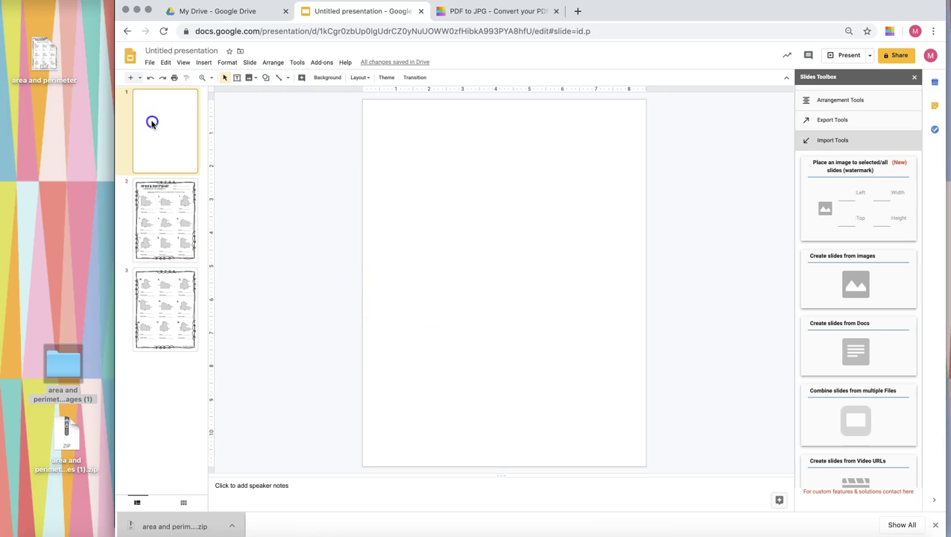
double_click(61, 359)
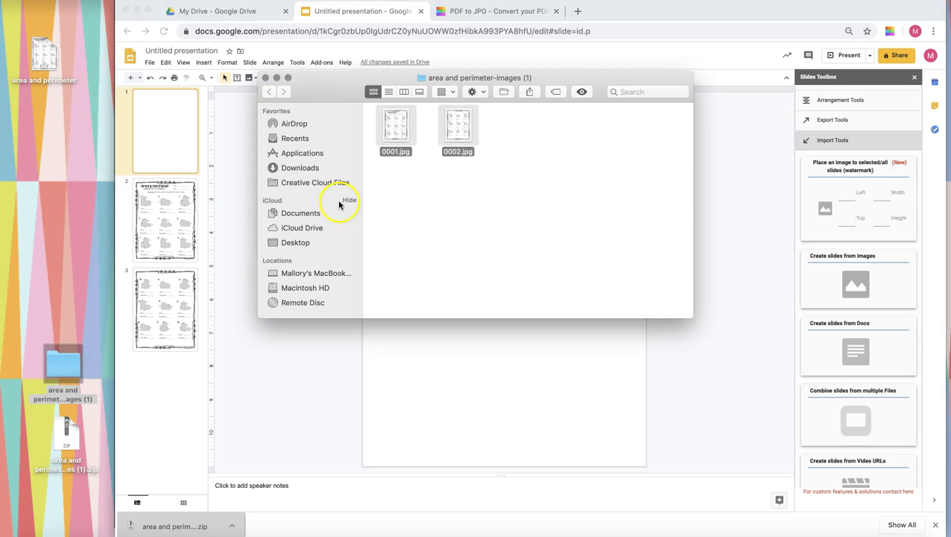
left_click(396, 129)
key("super+a")
left_click_drag(396, 129, 562, 336)
left_click(517, 190)
Step: Test that the worksheet background won't move, then delete the blank first slide
left_click_drag(558, 265, 618, 268)
left_click_drag(527, 265, 452, 265)
left_click(625, 257)
left_click(166, 140)
key("Delete")
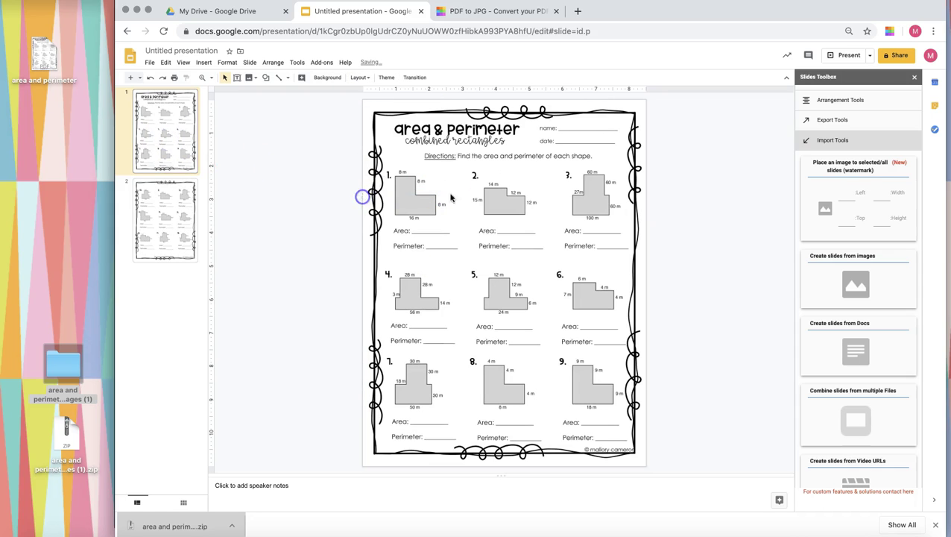
left_click_drag(489, 206, 453, 208)
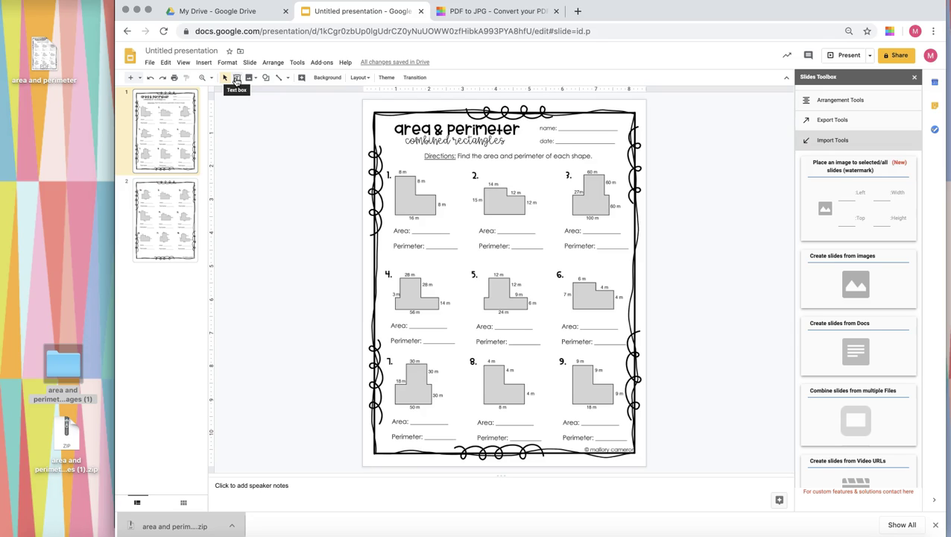
Step: Start a speaker note ('Add te…') and draw an answer text box on problem 1's Area line
left_click(268, 484)
type("Add textboxes to type in your answer for each question.")
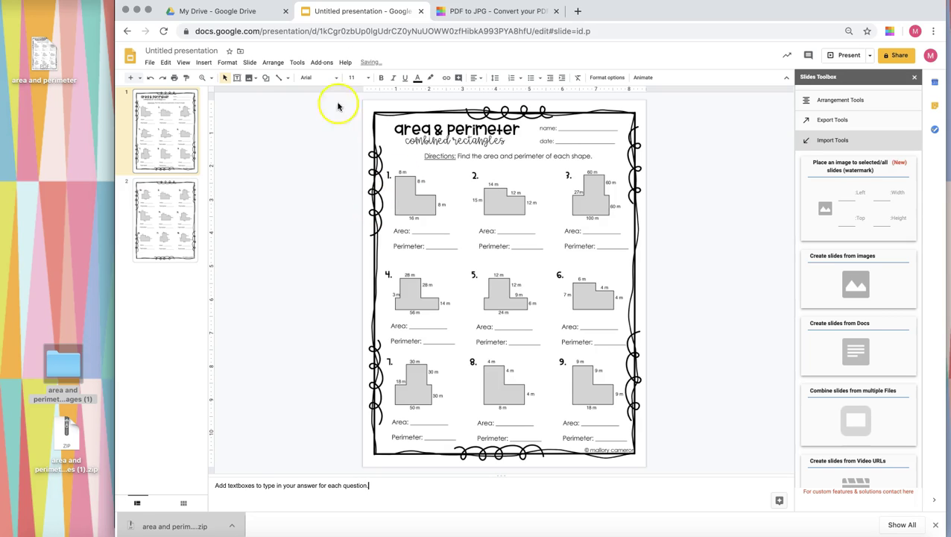
left_click(237, 77)
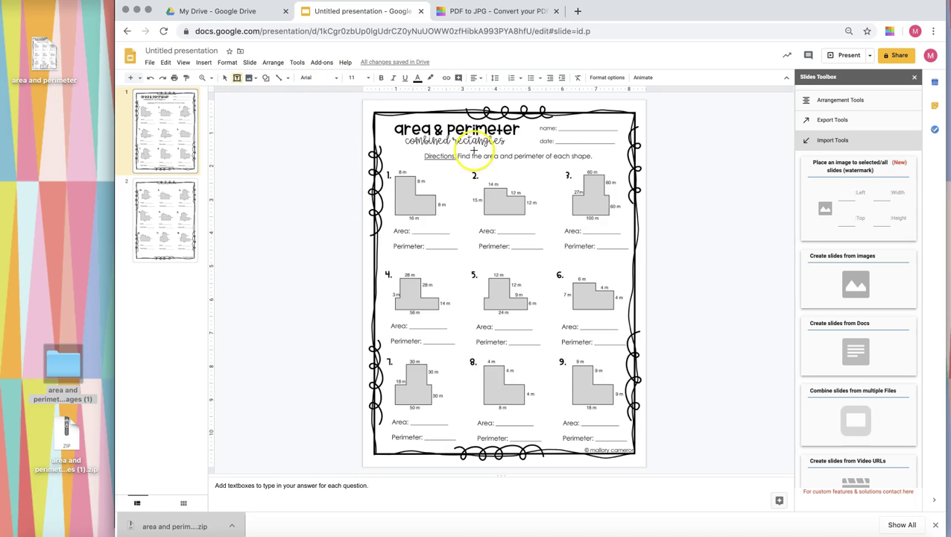
left_click_drag(413, 224, 449, 234)
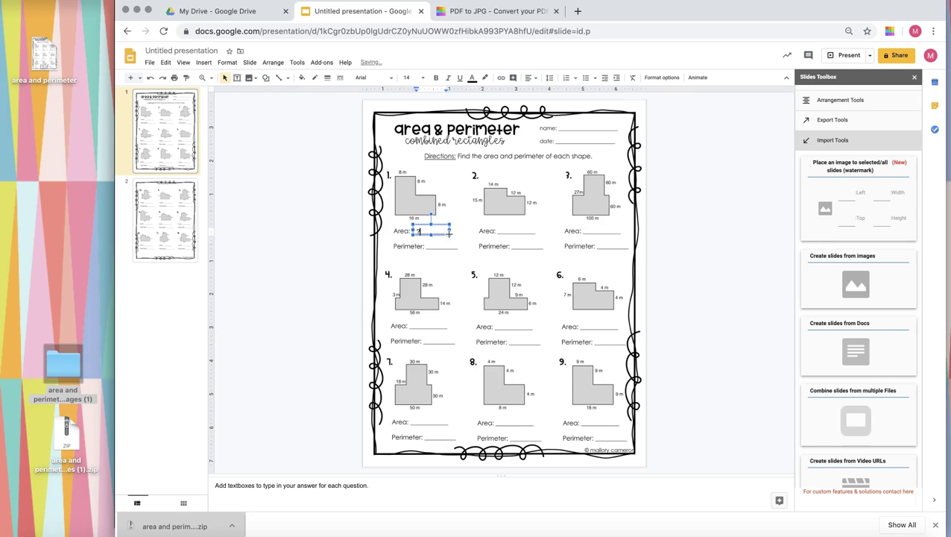
left_click(431, 248)
Step: Add a '?' text box on problem 1's Perimeter line and type 'Here' in the Area box
left_click(237, 78)
left_click_drag(426, 240, 450, 248)
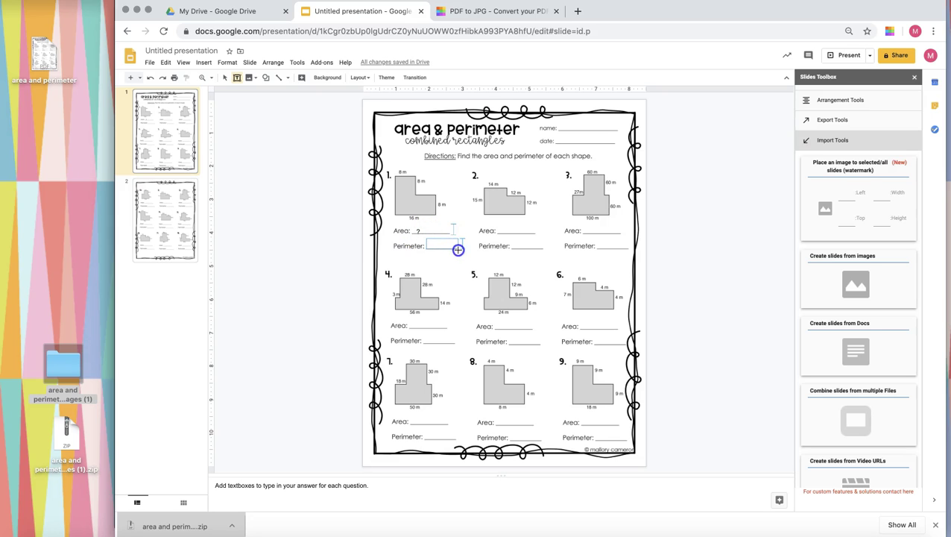
left_click_drag(458, 250, 457, 250)
type("?")
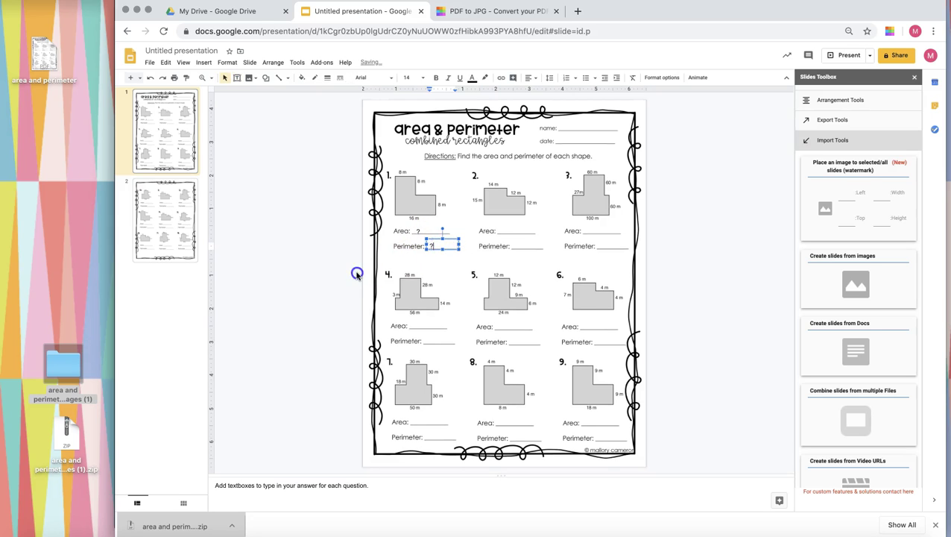
left_click(418, 231)
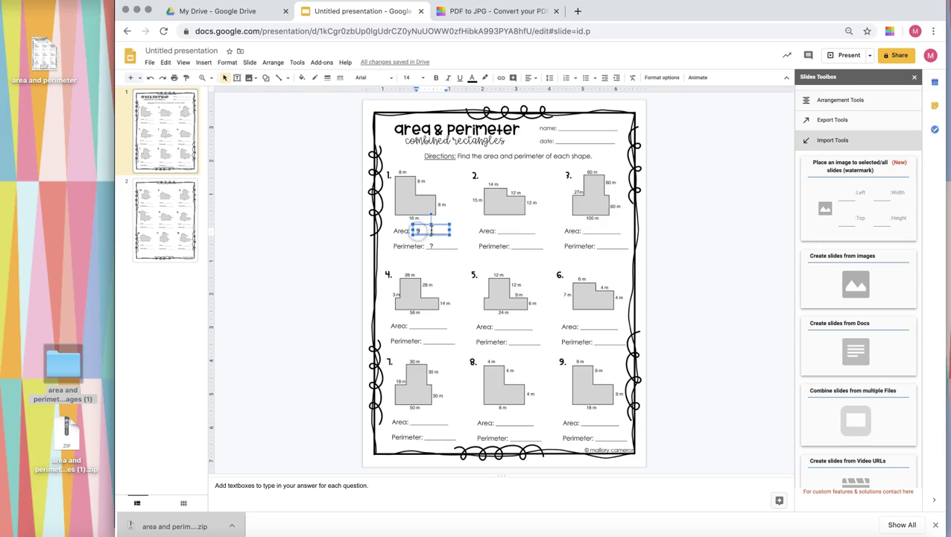
type("Here")
left_click(419, 329)
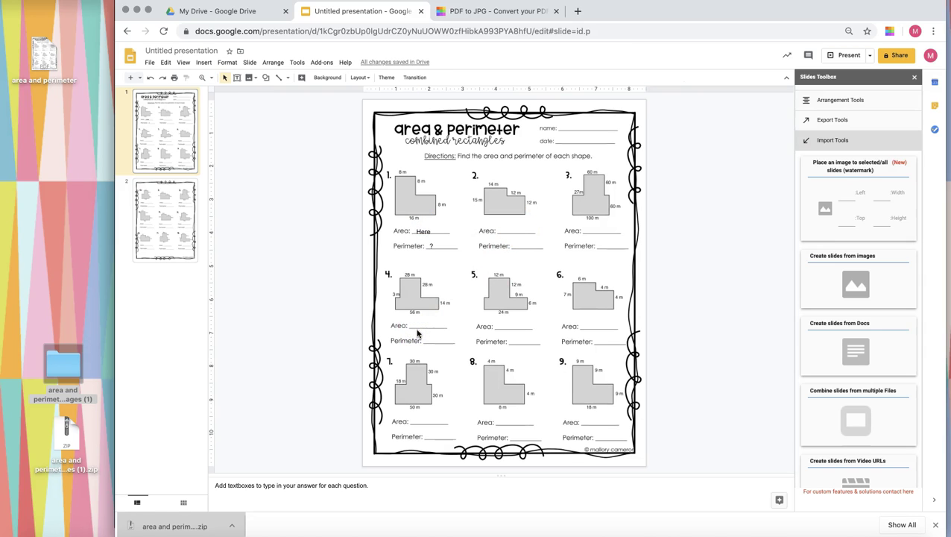